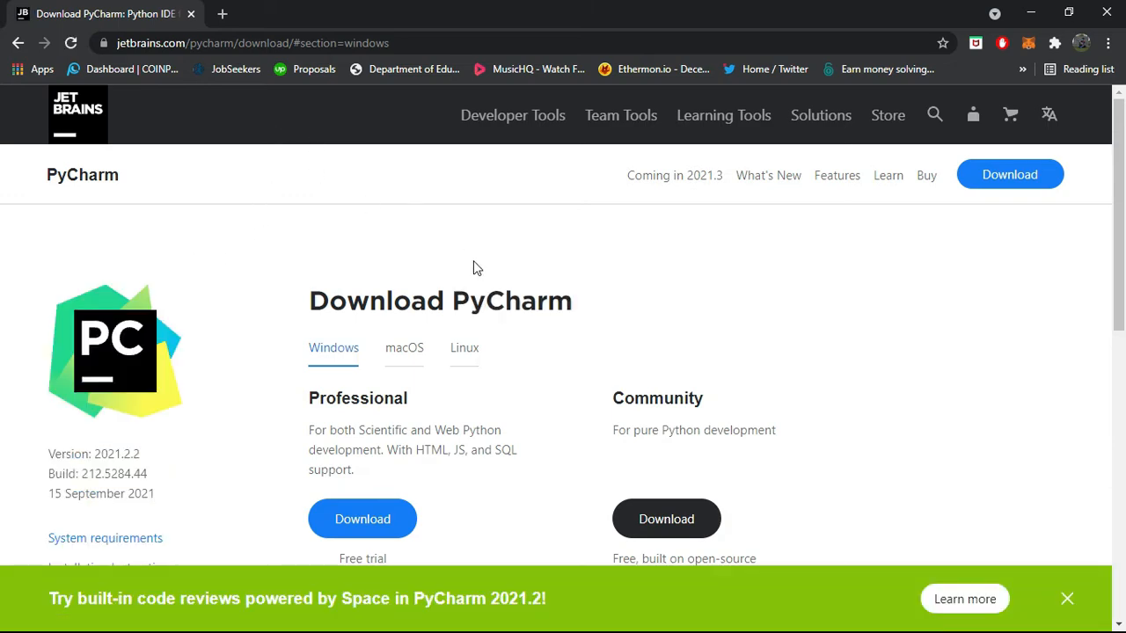
Compare the Professional and Community editions of PyCharm for Windows, closing the cookie notice.
{"action": "scroll", "coordinate": [502, 334], "scroll_direction": "down", "scroll_amount": 1}
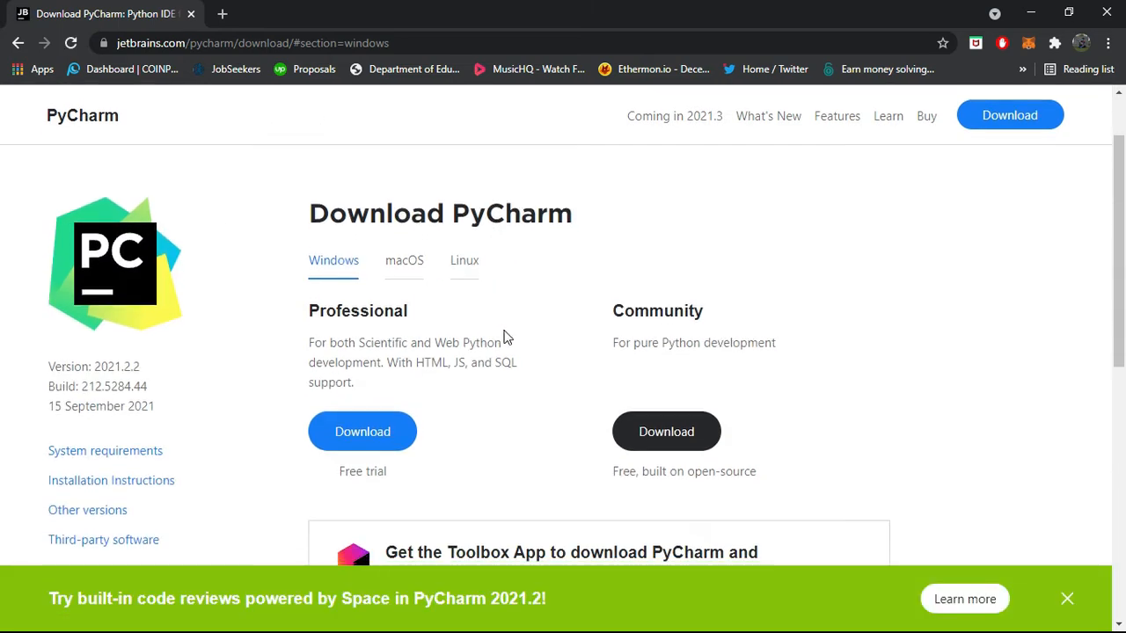
{"action": "scroll", "coordinate": [505, 334], "scroll_direction": "down", "scroll_amount": 1}
{"action": "left_click_drag", "start_coordinate": [312, 227], "coordinate": [416, 247]}
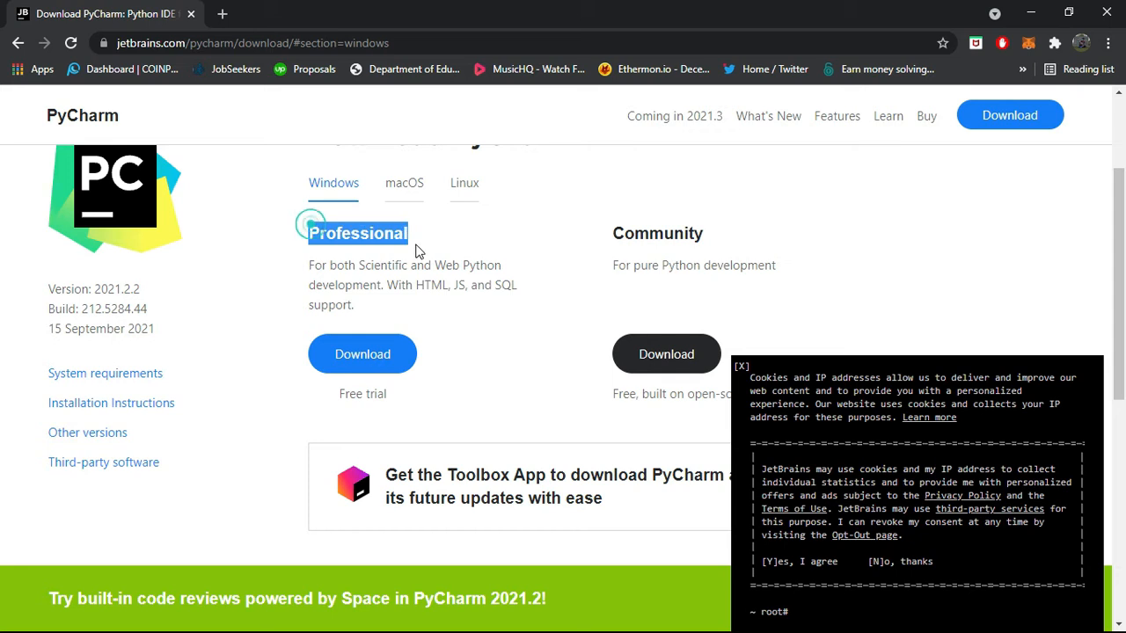
{"action": "double_click", "coordinate": [616, 233]}
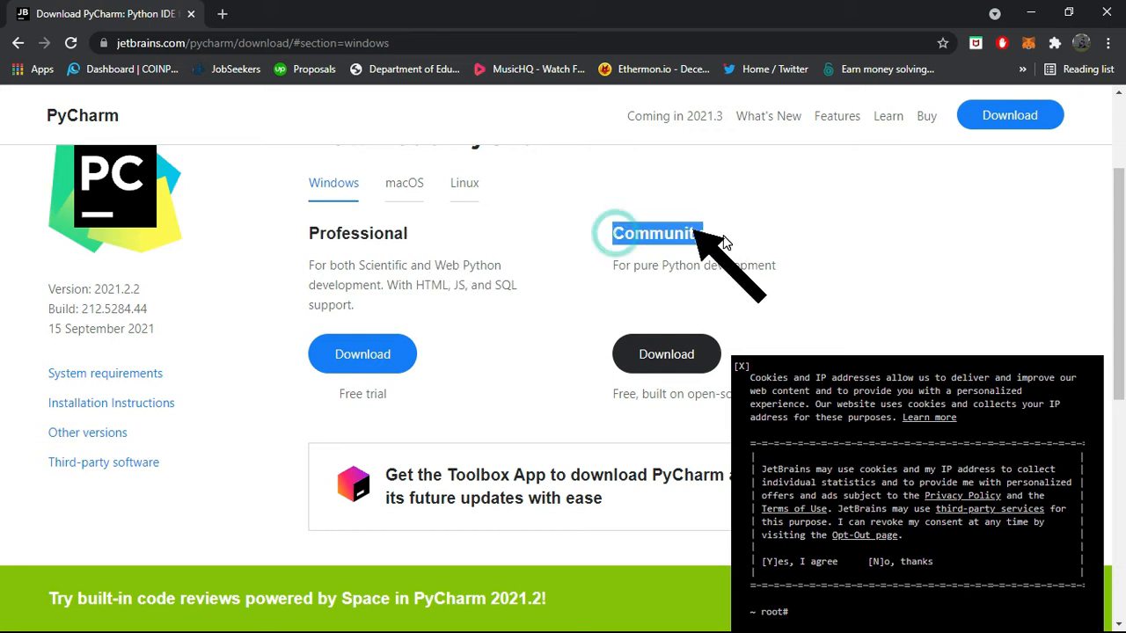
{"action": "left_click", "coordinate": [742, 369]}
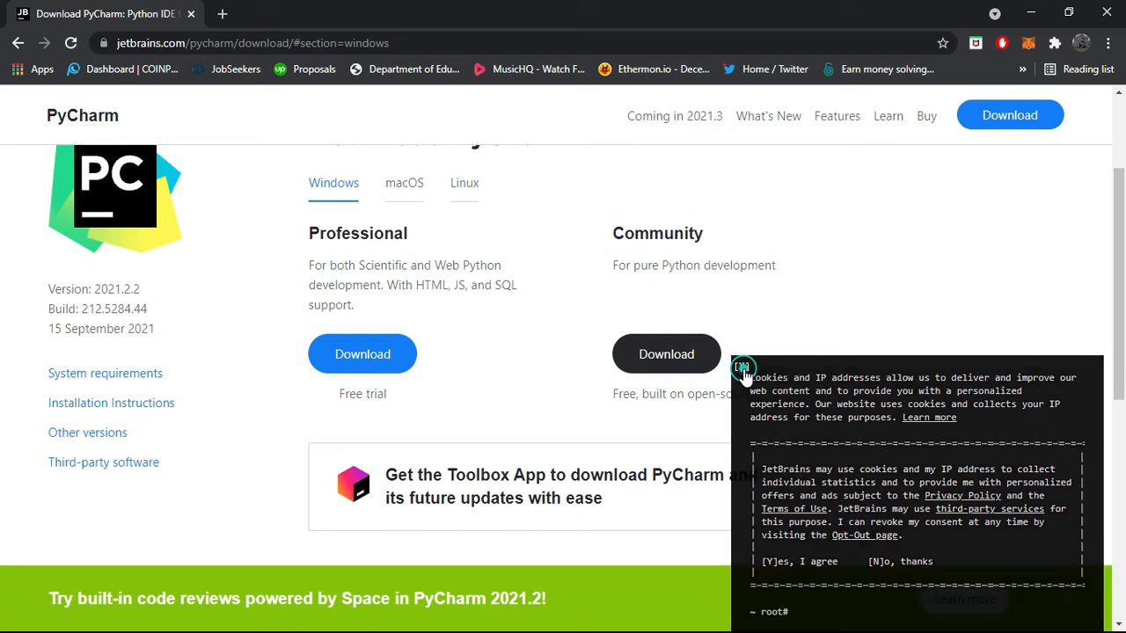
{"action": "left_click_drag", "start_coordinate": [313, 231], "coordinate": [413, 243]}
{"action": "left_click_drag", "start_coordinate": [305, 270], "coordinate": [382, 299]}
{"action": "left_click_drag", "start_coordinate": [613, 233], "coordinate": [711, 244]}
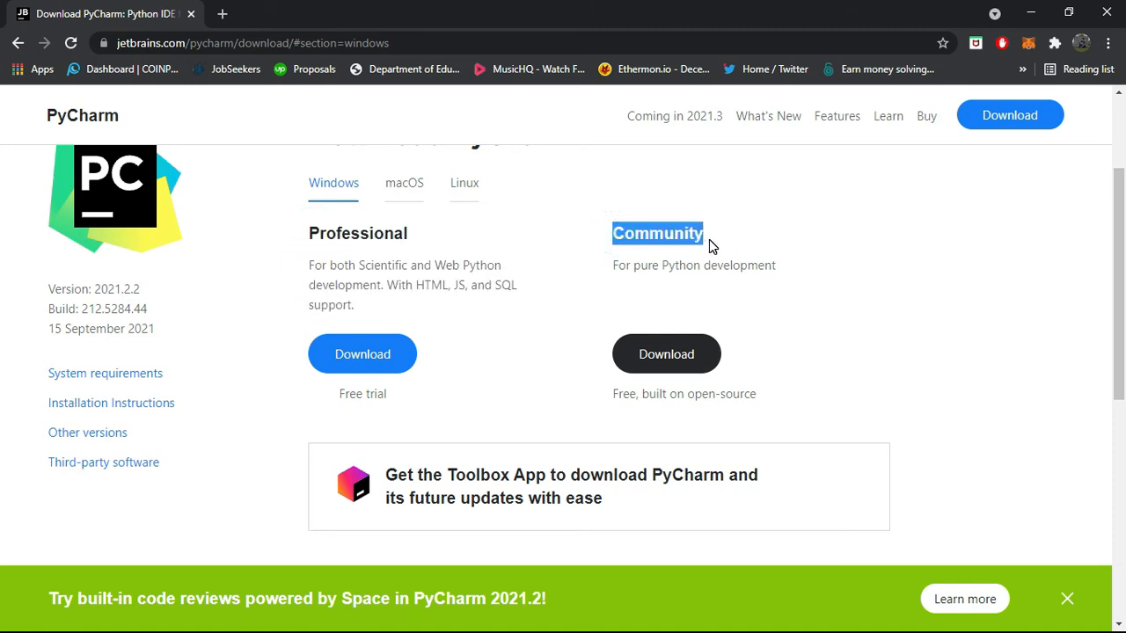
{"action": "left_click", "coordinate": [646, 273]}
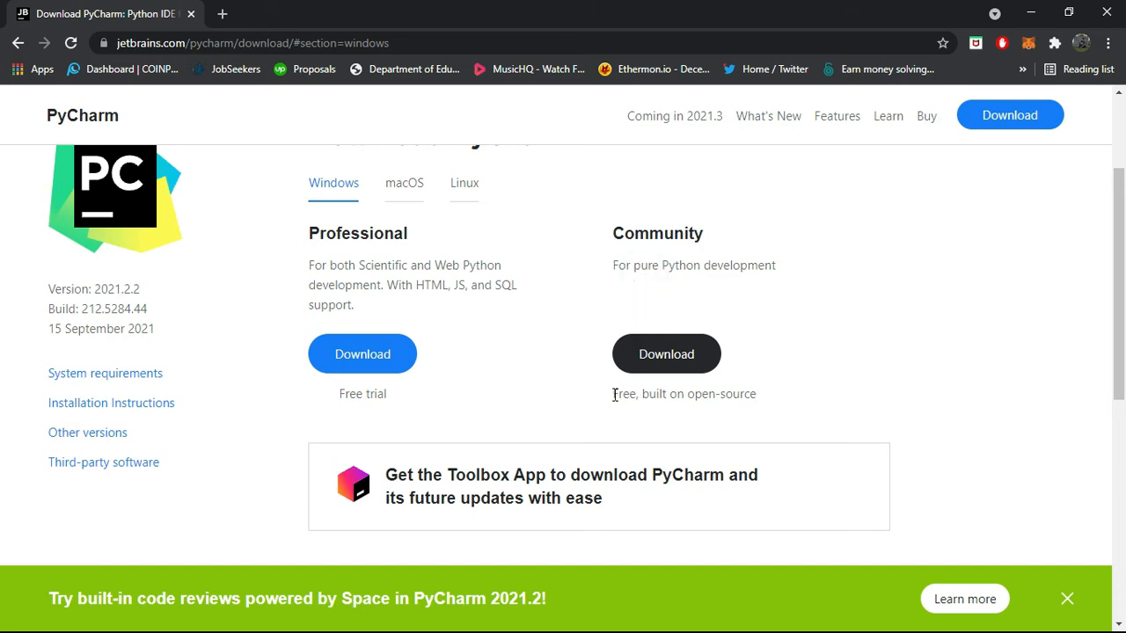
{"action": "left_click_drag", "start_coordinate": [614, 394], "coordinate": [757, 396]}
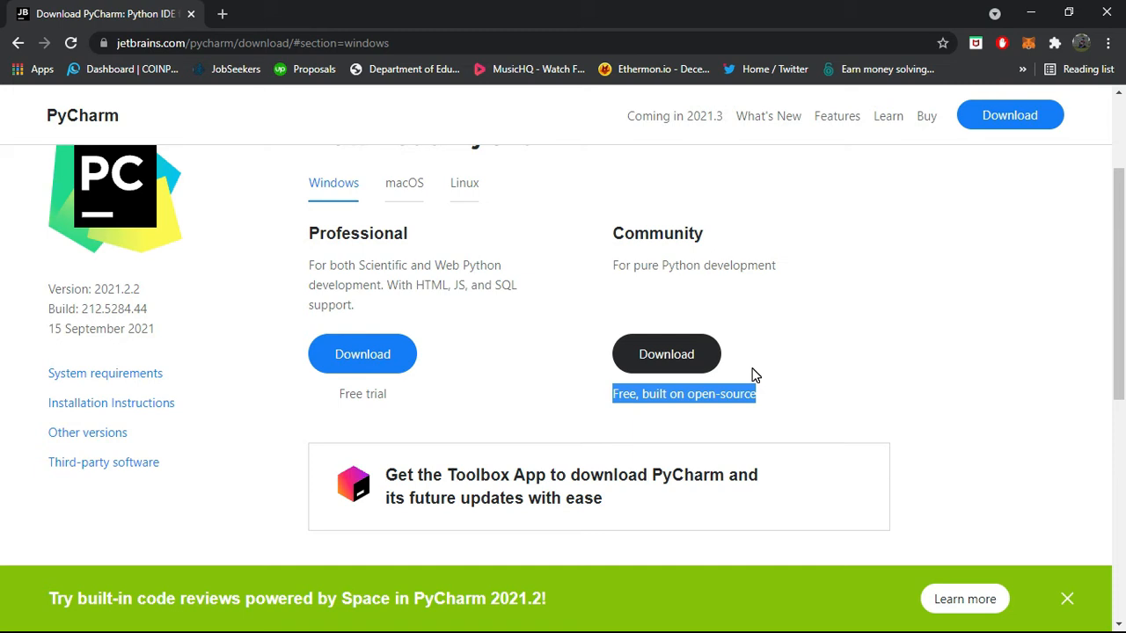
{"action": "left_click", "coordinate": [754, 375]}
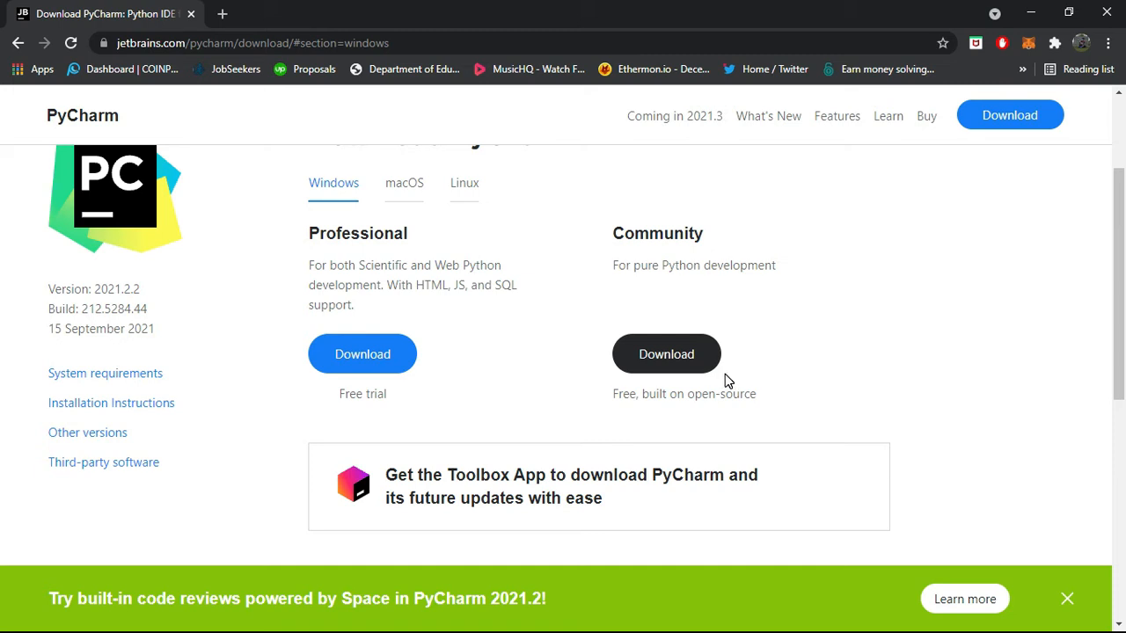
Download the Community edition of PyCharm for Windows and launch the downloaded installer.
{"action": "left_click", "coordinate": [665, 354]}
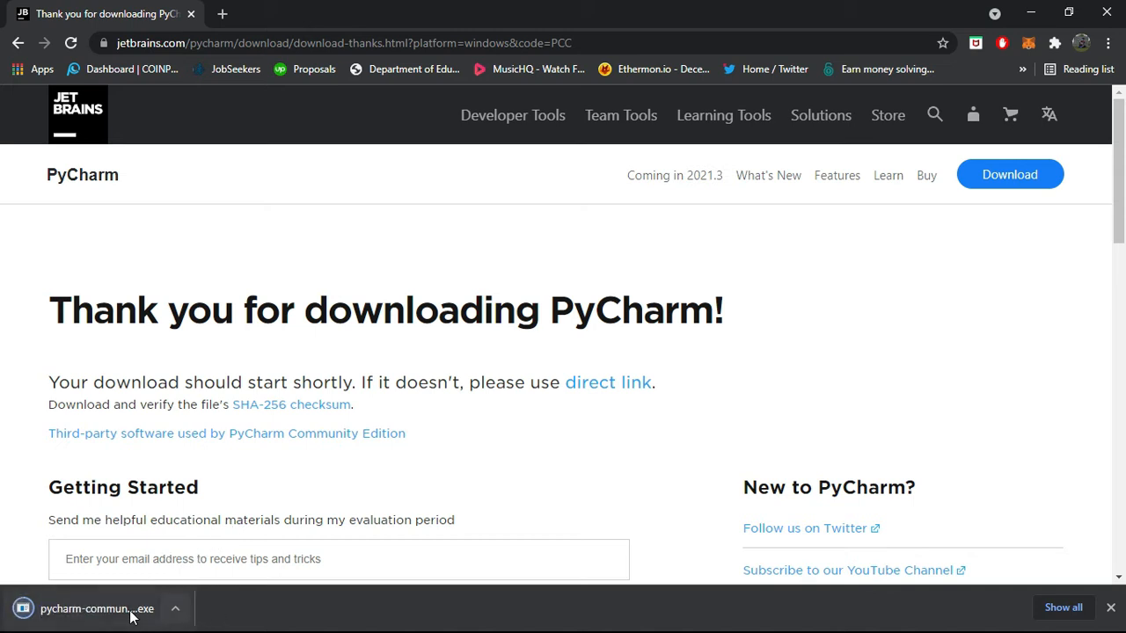
{"action": "left_click", "coordinate": [124, 616]}
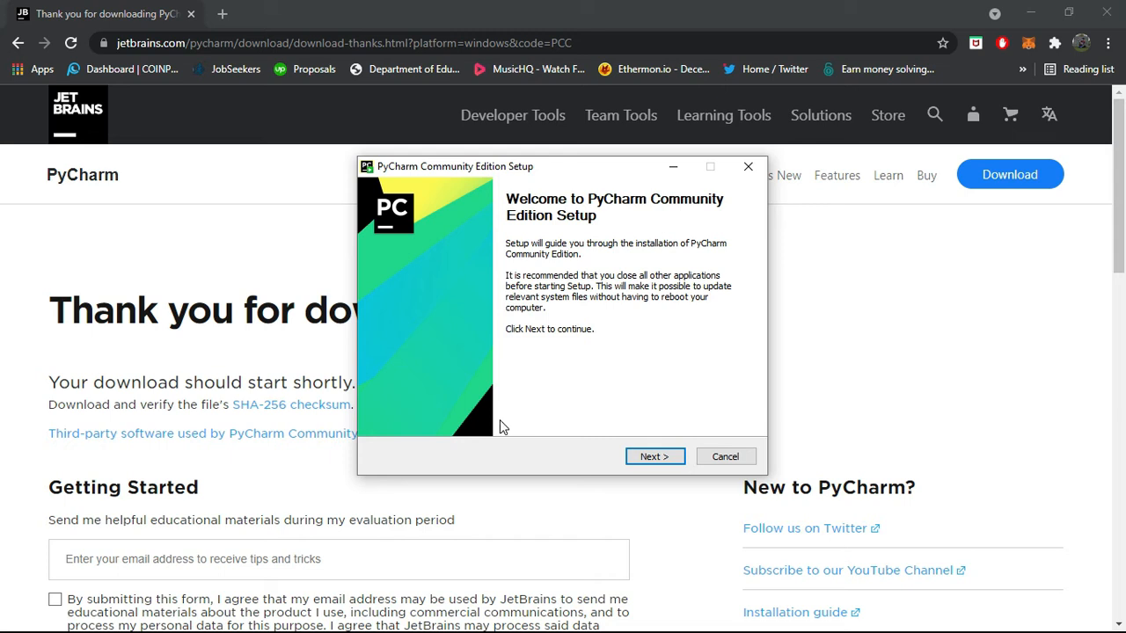
Proceed past the setup welcome page and accept the default destination folder.
{"action": "left_click", "coordinate": [669, 457]}
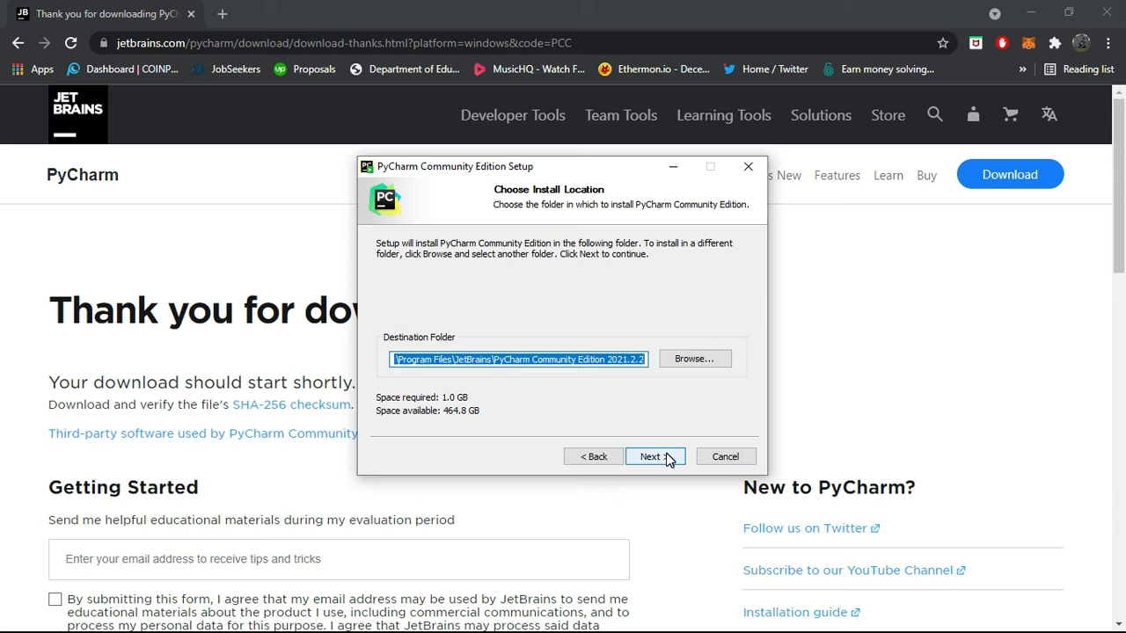
{"action": "left_click", "coordinate": [693, 359]}
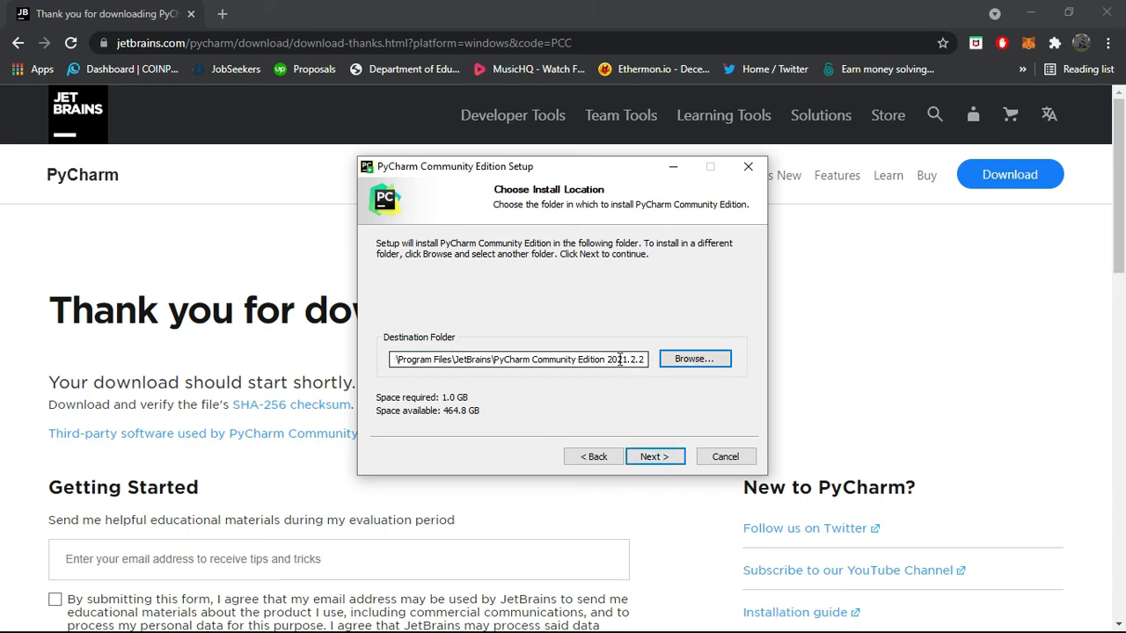
{"action": "left_click", "coordinate": [649, 459]}
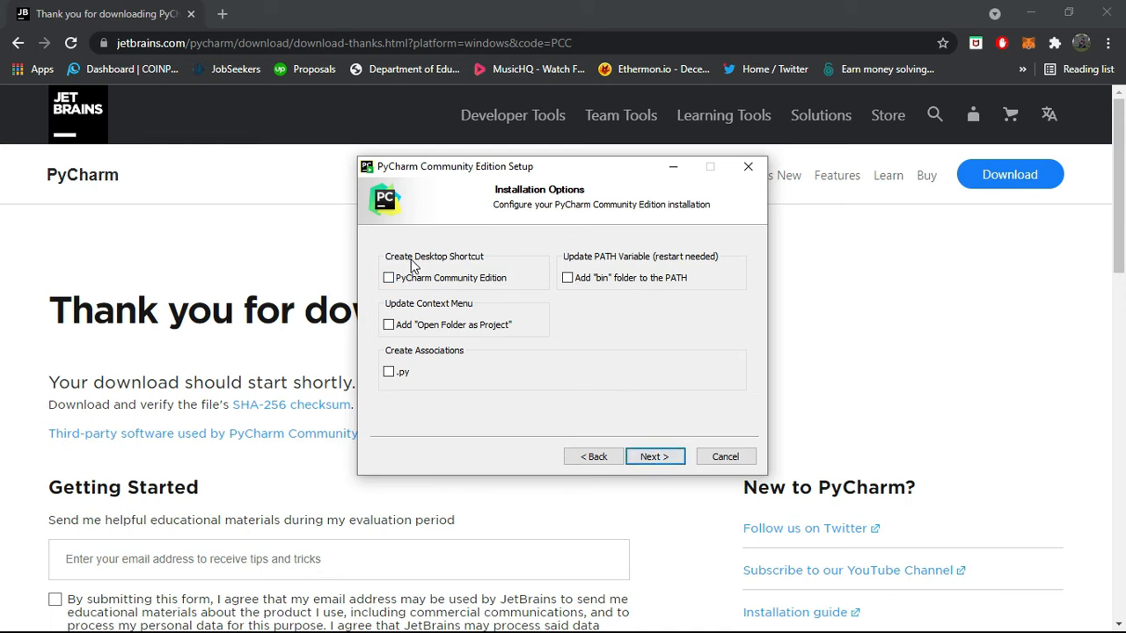
Enable the PyCharm Community Edition desktop shortcut and the "Open Folder as Project" context menu entry as installation options.
{"action": "left_click", "coordinate": [389, 278]}
{"action": "left_click", "coordinate": [389, 325]}
{"action": "left_click", "coordinate": [655, 458]}
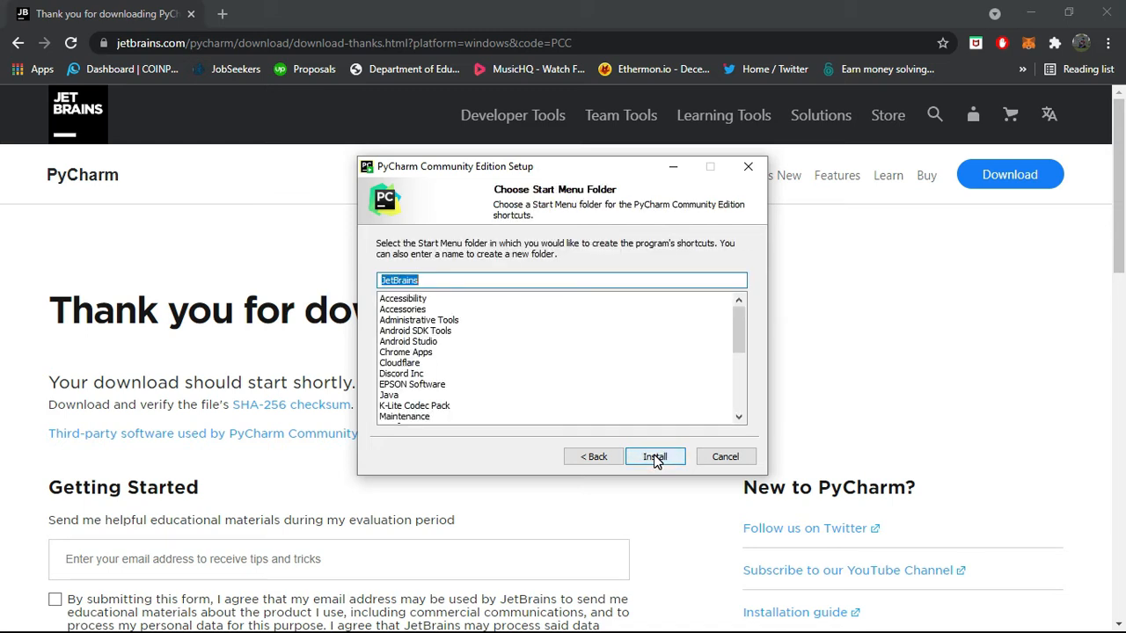
Install PyCharm with the JetBrains Start Menu folder and finish setup with Run PyCharm Community Edition enabled.
{"action": "left_click", "coordinate": [654, 458]}
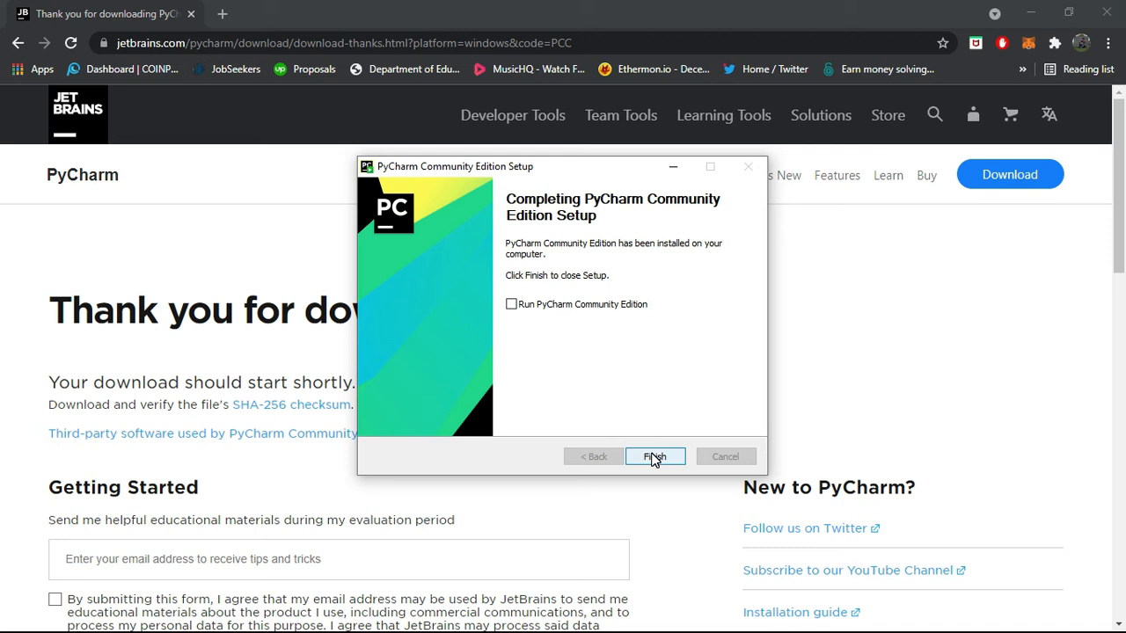
{"action": "left_click", "coordinate": [511, 304]}
{"action": "left_click", "coordinate": [655, 461]}
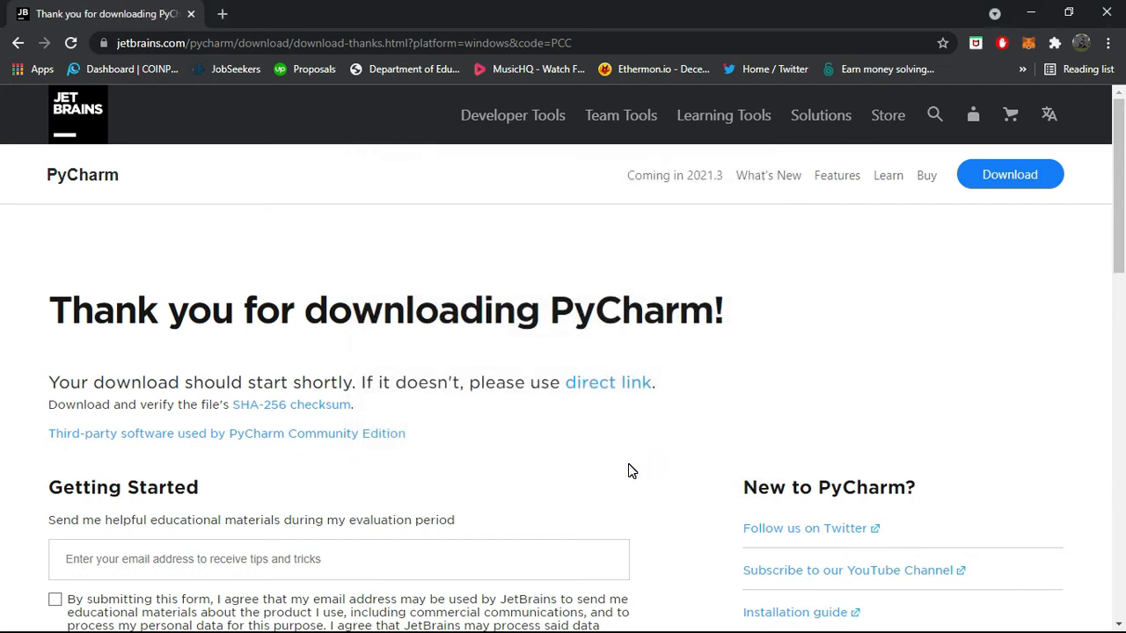
Read through the PyCharm User Agreement, accept its terms and continue.
{"action": "scroll", "coordinate": [426, 347], "scroll_direction": "down", "scroll_amount": 3}
{"action": "scroll", "coordinate": [425, 346], "scroll_direction": "down", "scroll_amount": 10}
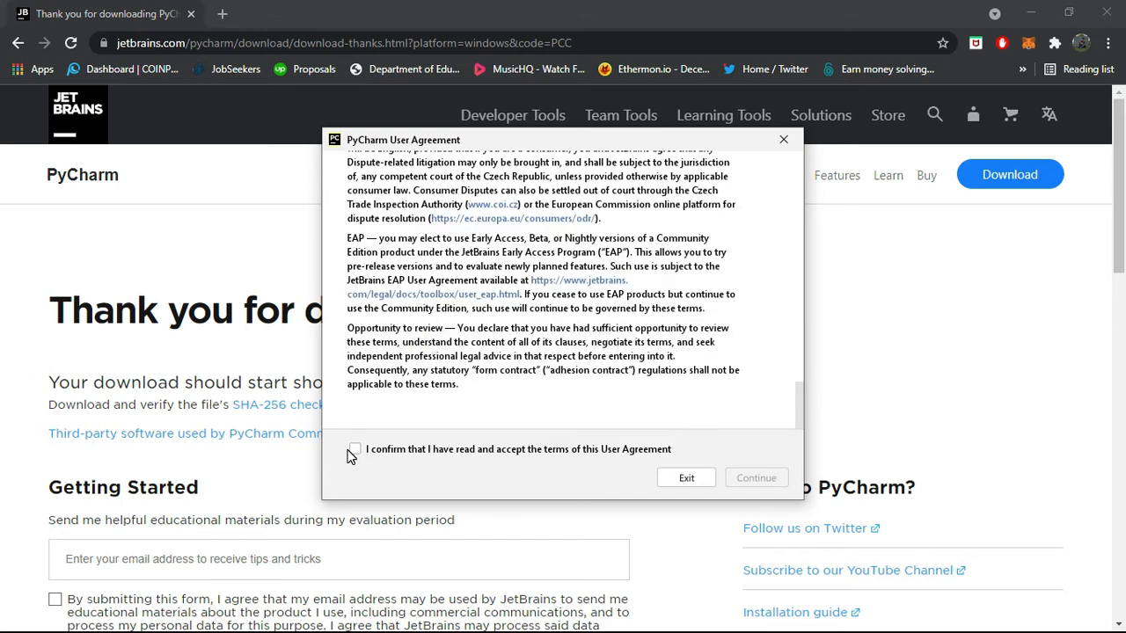
{"action": "left_click", "coordinate": [355, 450]}
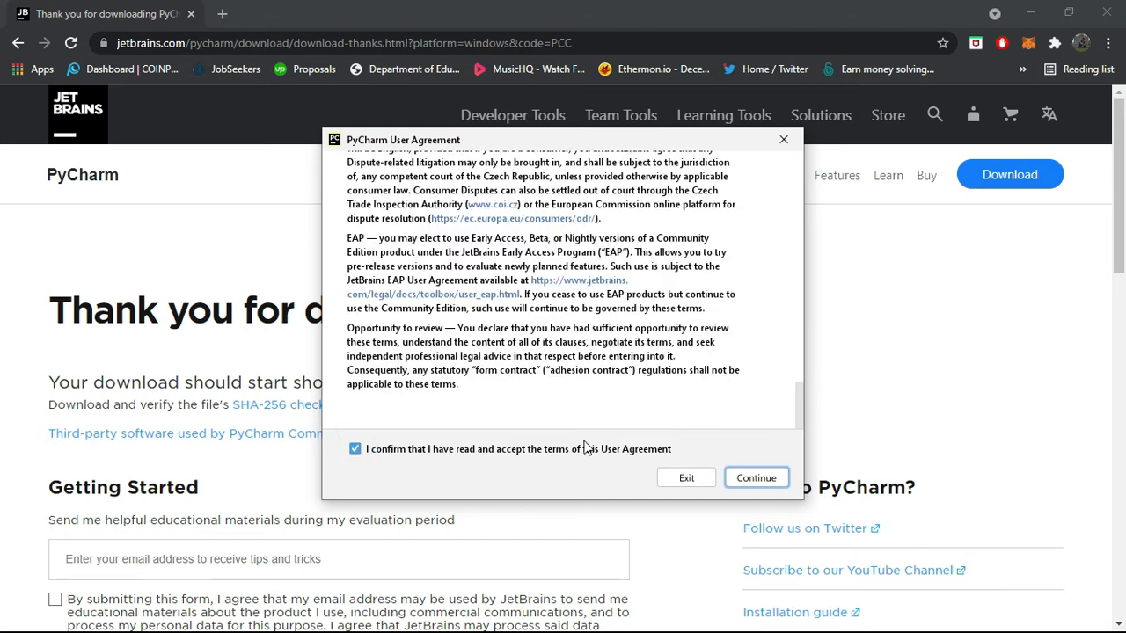
{"action": "left_click", "coordinate": [756, 482]}
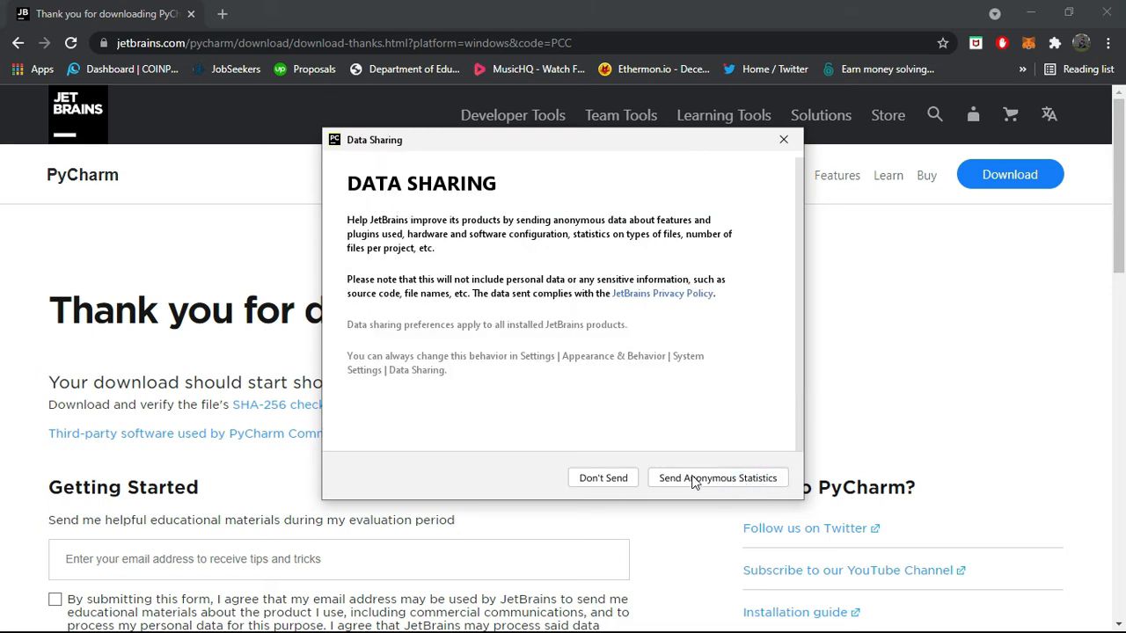
Review the data sharing notice and decline to send anonymous statistics.
{"action": "left_click_drag", "start_coordinate": [347, 193], "coordinate": [607, 227]}
{"action": "left_click", "coordinate": [503, 192]}
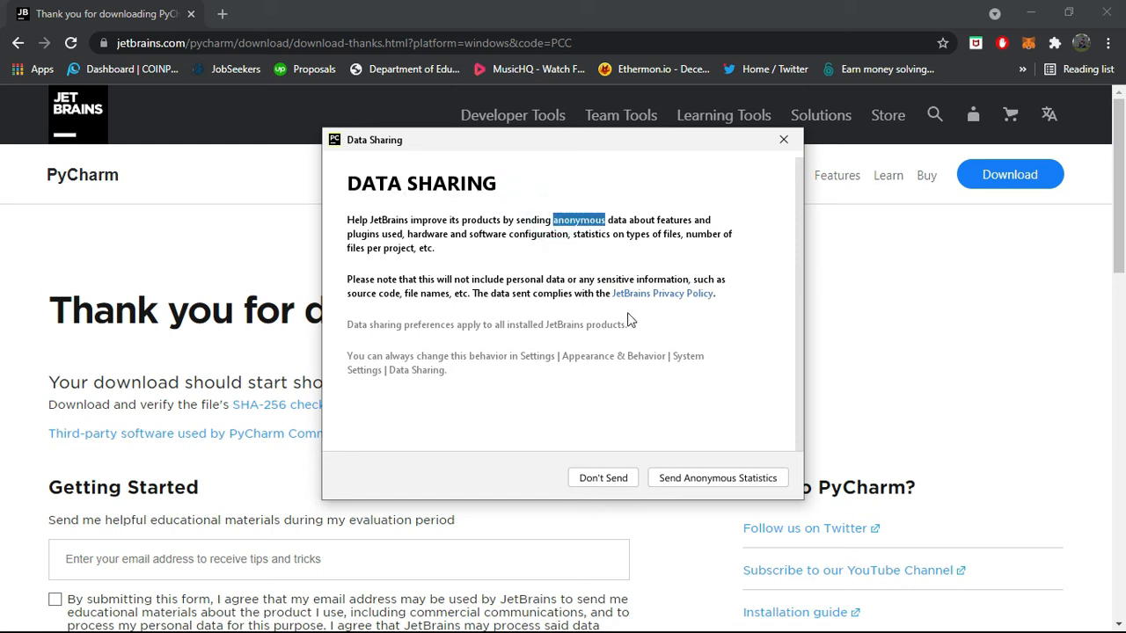
{"action": "left_click", "coordinate": [620, 475]}
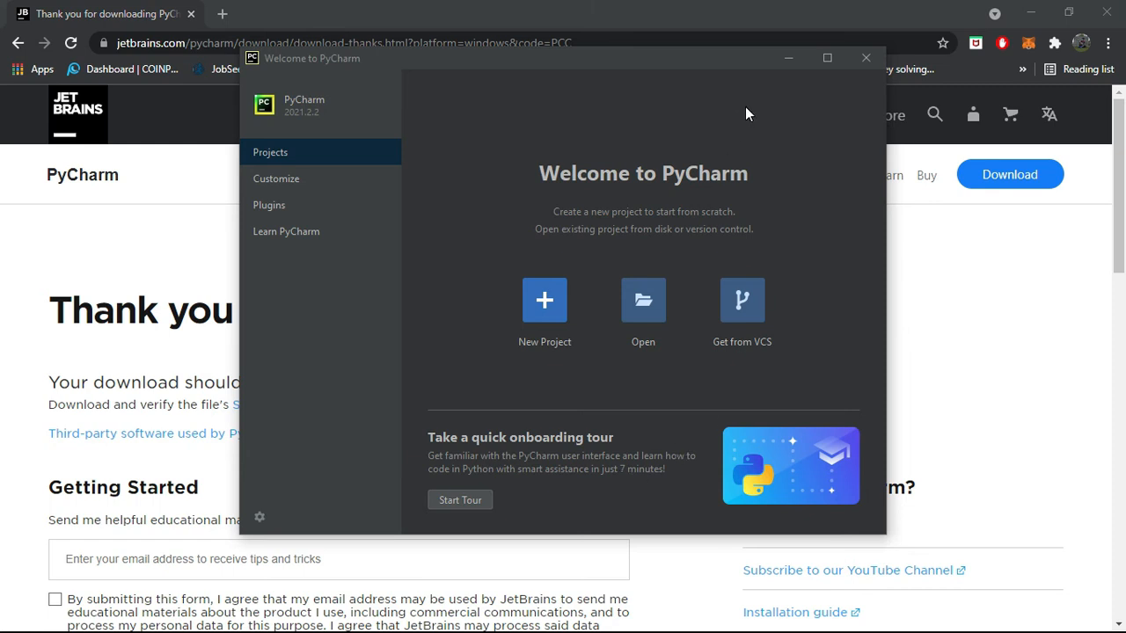
Maximize the welcome window, start a new project and name its folder Firstprogram in the default PycharmProjects location.
{"action": "left_click", "coordinate": [826, 59]}
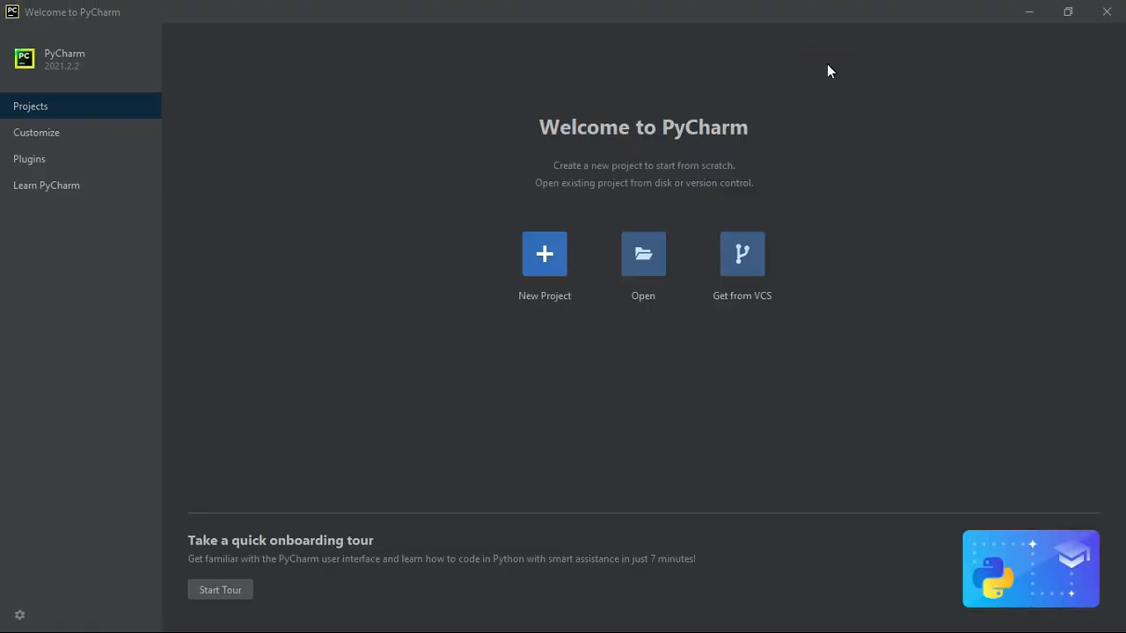
{"action": "left_click", "coordinate": [553, 267]}
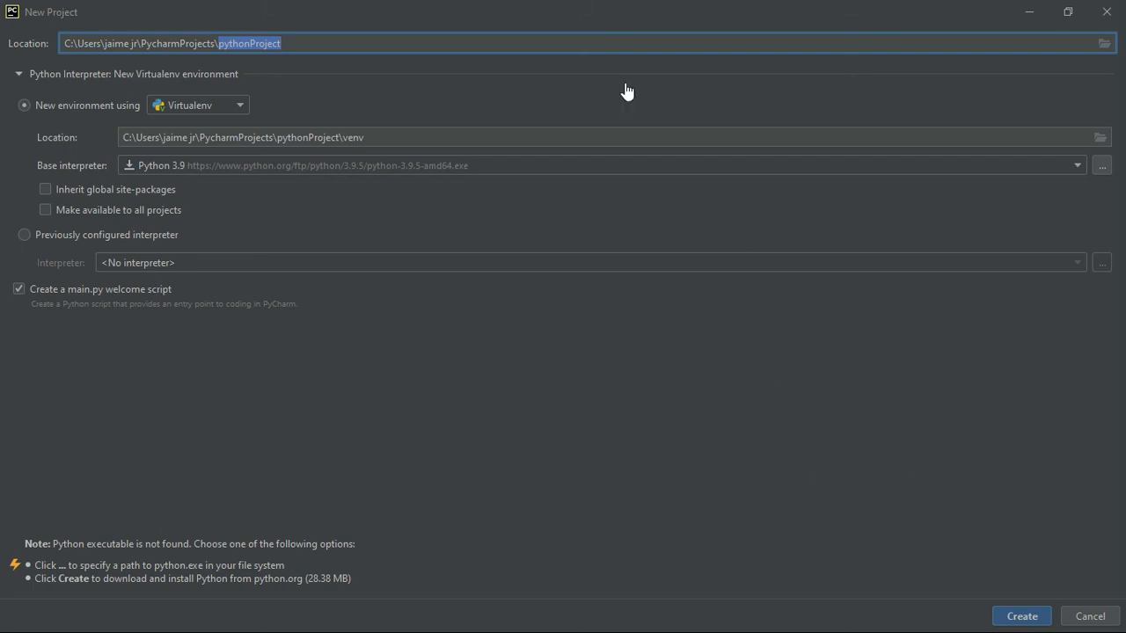
{"action": "left_click", "coordinate": [303, 37]}
{"action": "double_click", "coordinate": [298, 44]}
{"action": "key", "text": "BackSpace"}
{"action": "type", "text": "Fi"}
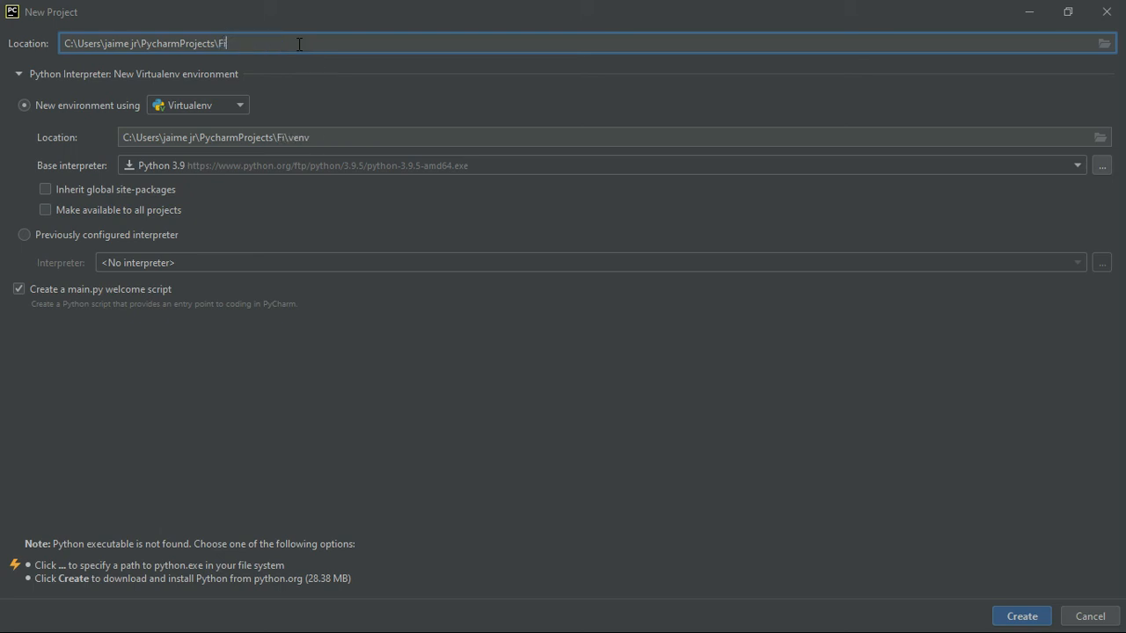
{"action": "type", "text": "rstprogram"}
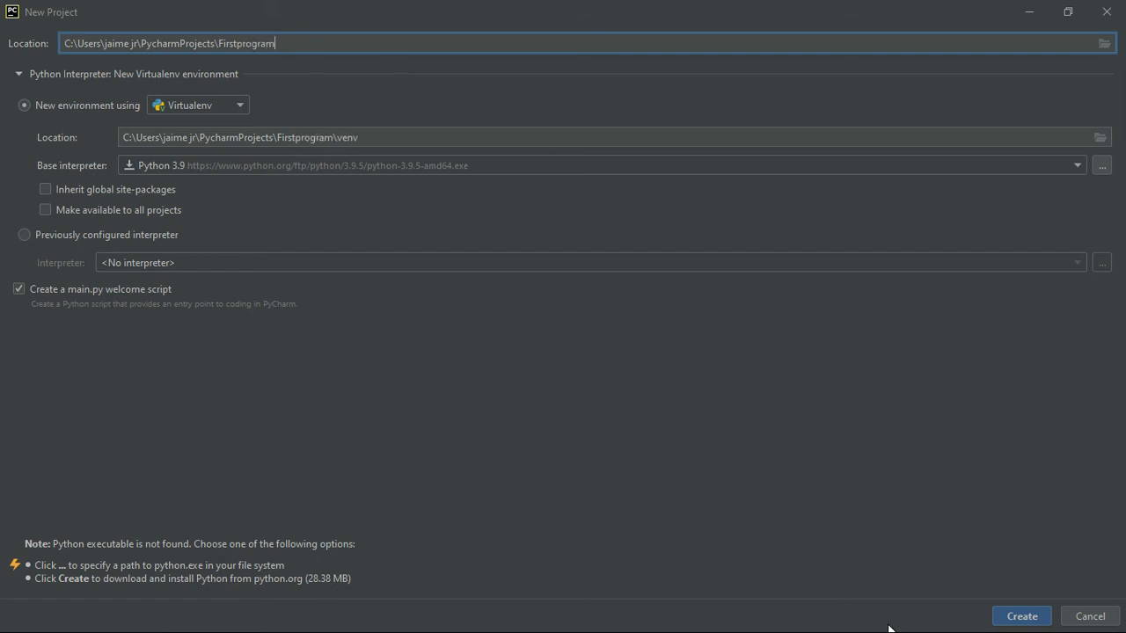
Create the project, letting PyCharm download and install Python 3.9, and maximize the project window.
{"action": "left_click", "coordinate": [1023, 617]}
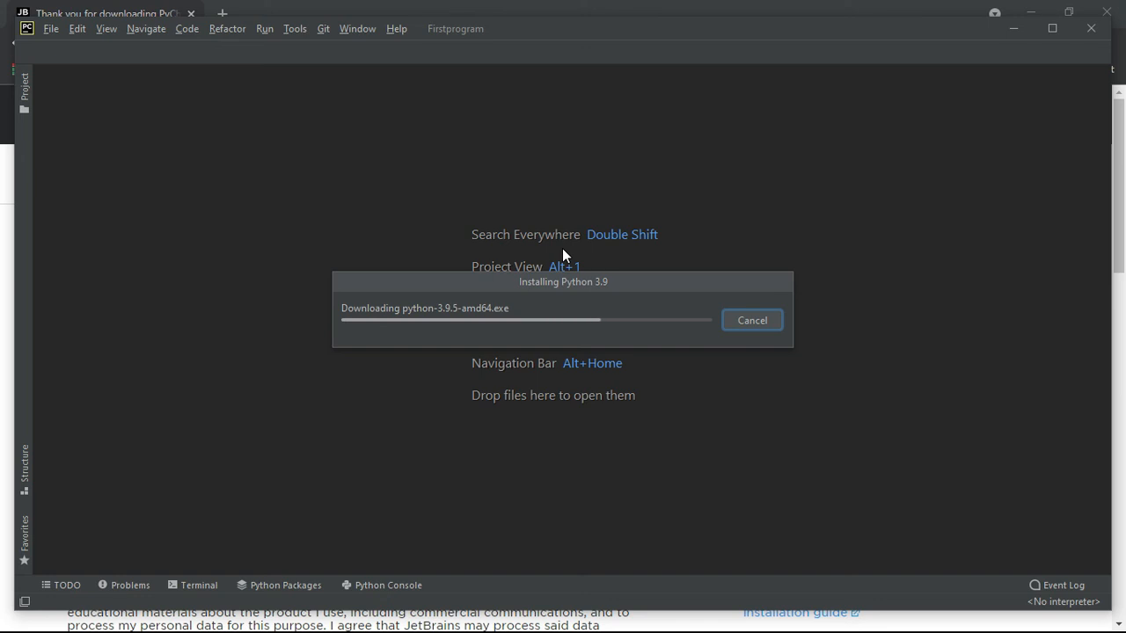
{"action": "left_click", "coordinate": [745, 439]}
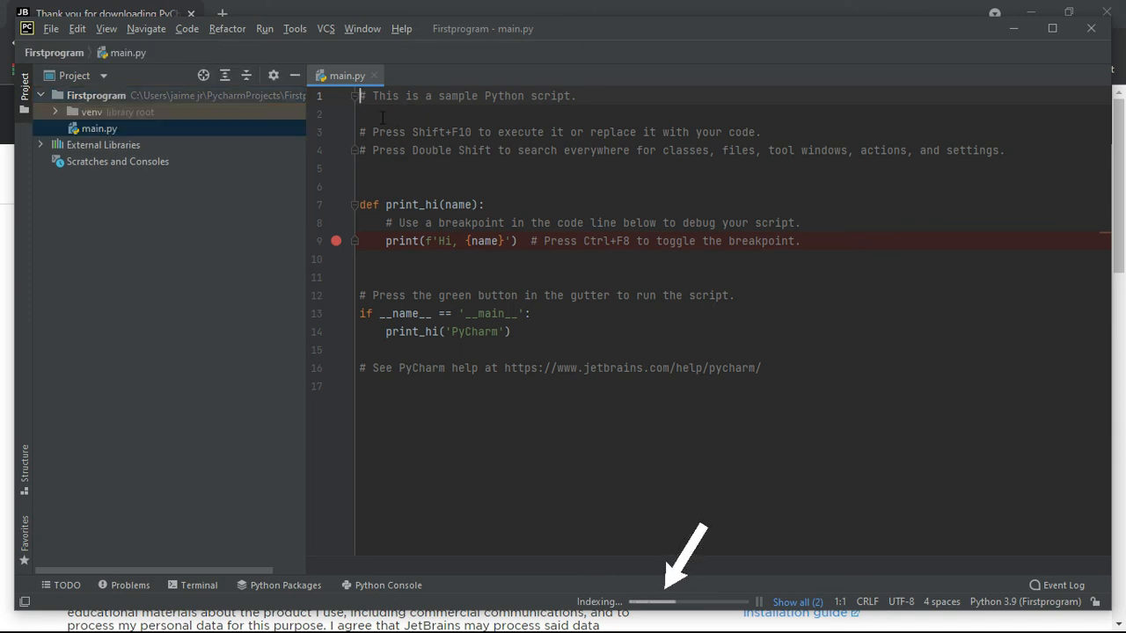
{"action": "left_click", "coordinate": [1051, 29]}
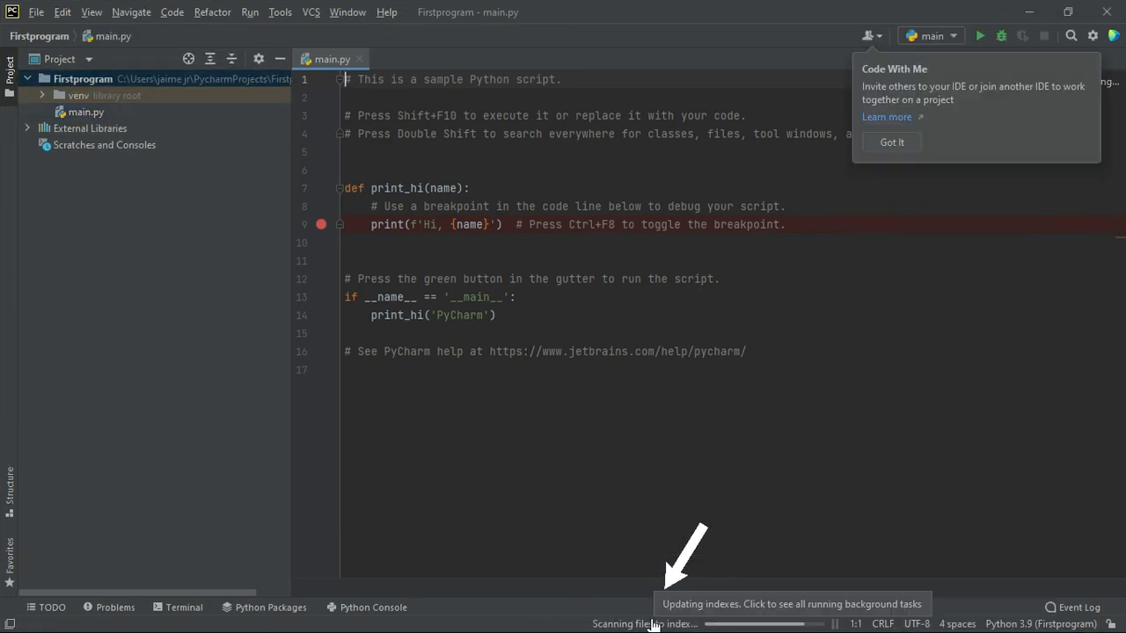